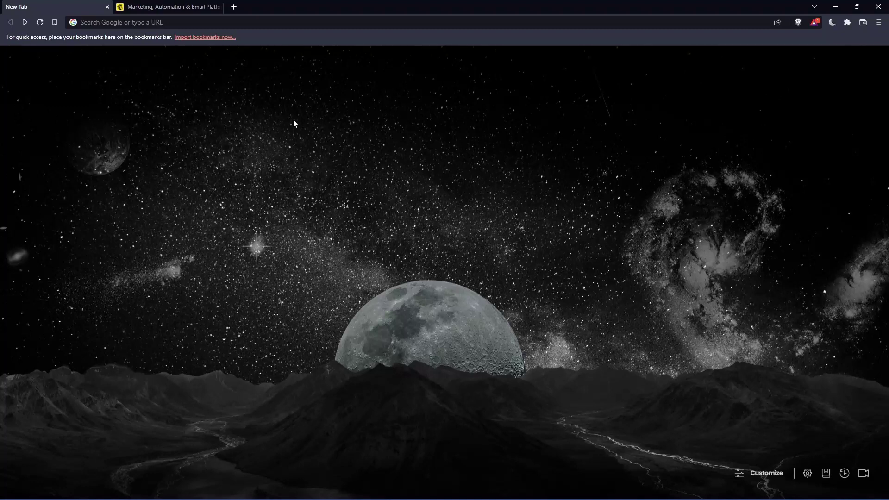
Enter mailchimp.com in Brave's address bar to reach the Mailchimp homepage
{"action": "left_click", "coordinate": [187, 26]}
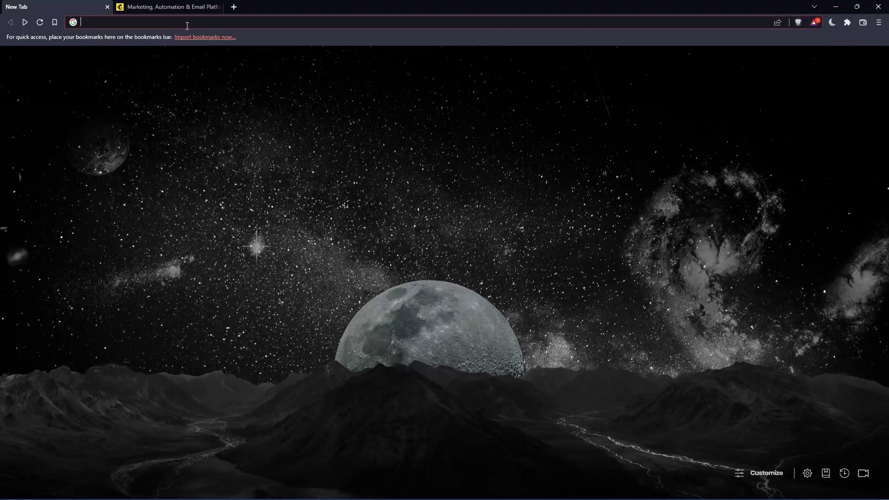
{"action": "type", "text": "mailchimp"}
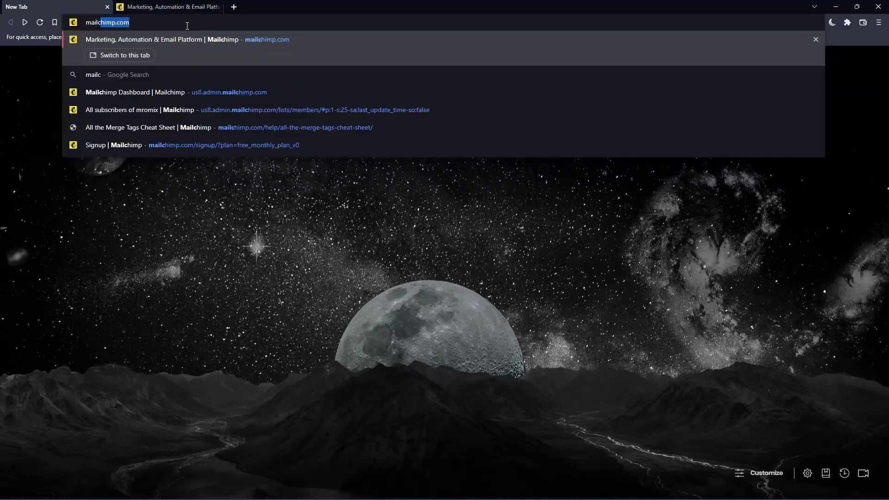
{"action": "type", "text": ".com"}
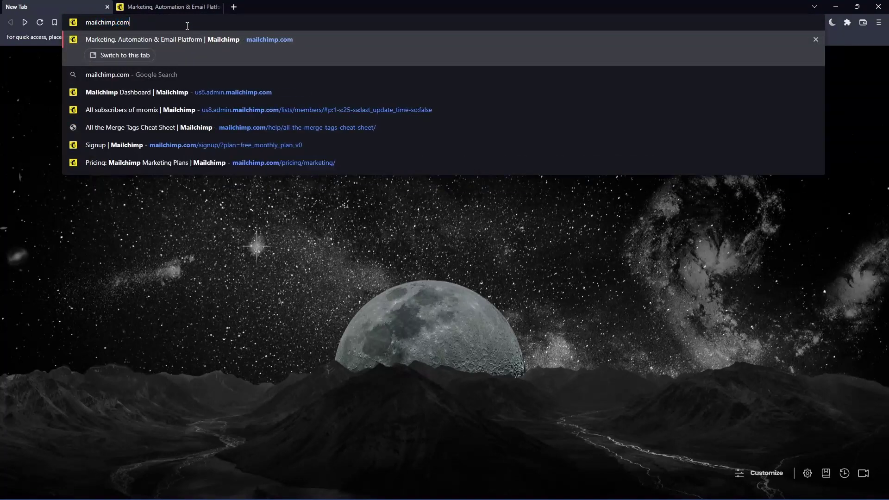
{"action": "key", "text": "Return"}
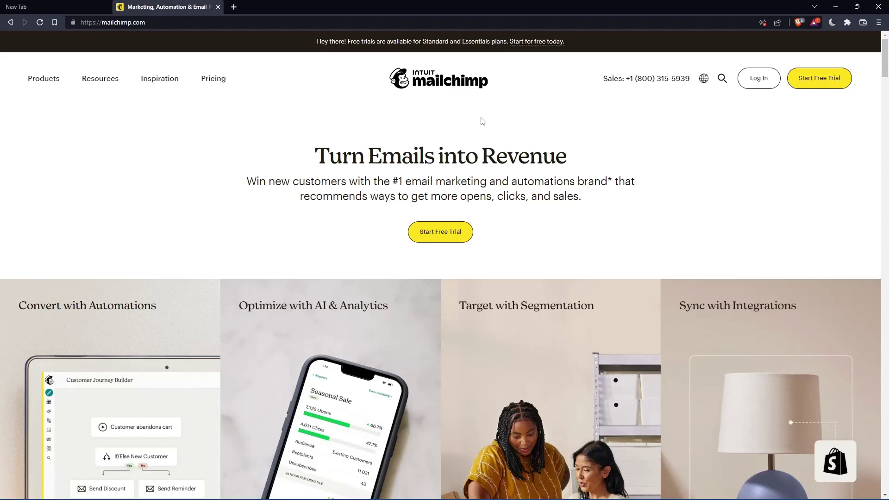
Visit the login page, return to the homepage, and open the full pricing comparison page
{"action": "left_click", "coordinate": [758, 78]}
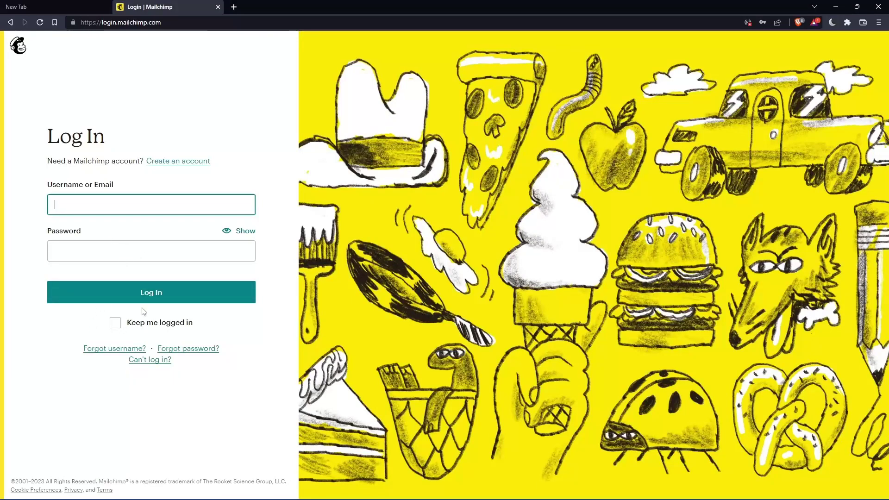
{"action": "key", "text": "alt+Left"}
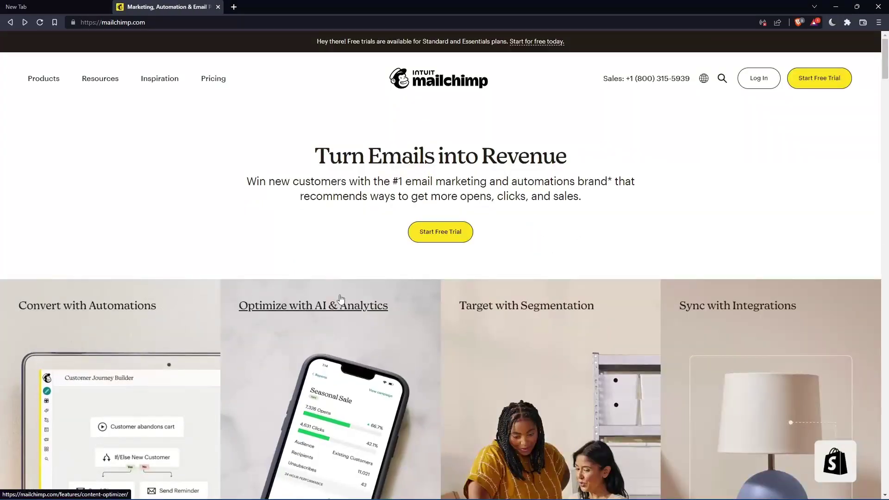
{"action": "scroll", "coordinate": [518, 220], "scroll_direction": "down", "scroll_amount": 15}
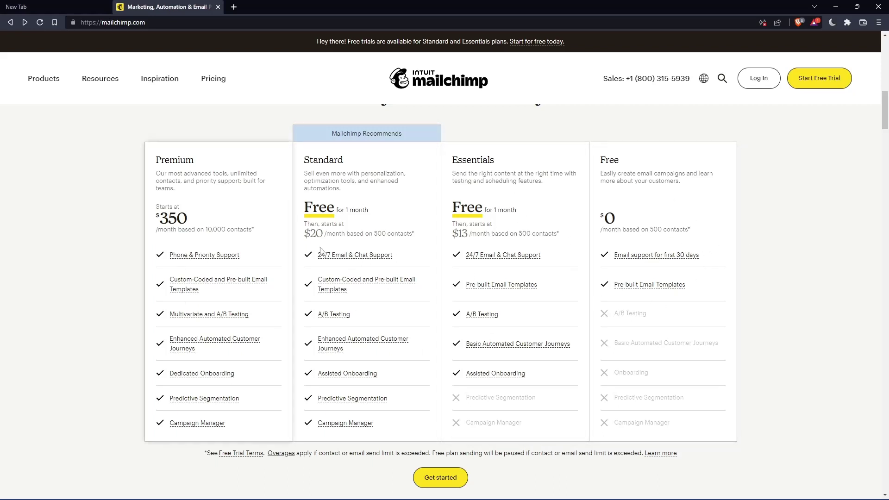
{"action": "left_click", "coordinate": [662, 183]}
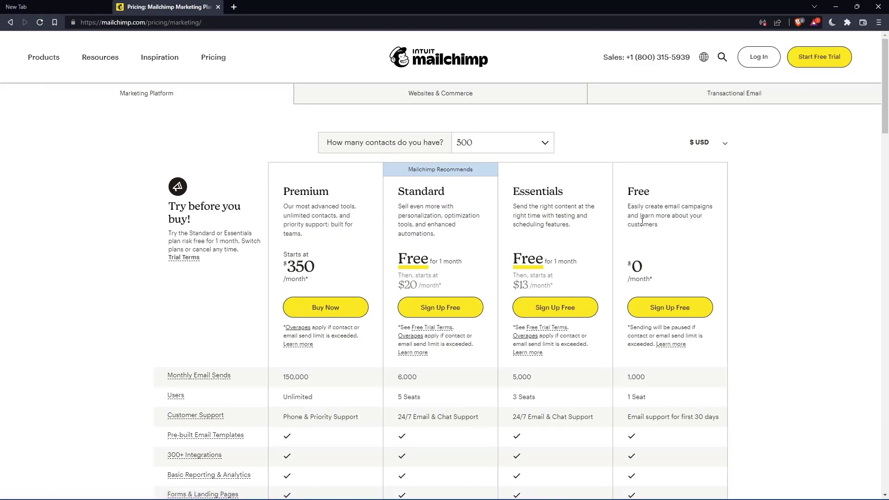
Start the Free plan sign-up and fill the email field from saved suggestions
{"action": "left_click", "coordinate": [674, 316]}
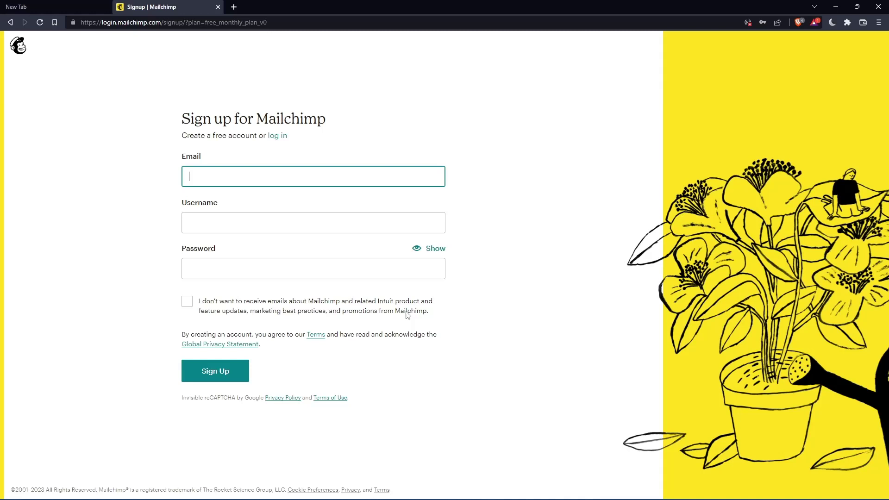
{"action": "left_click", "coordinate": [305, 181]}
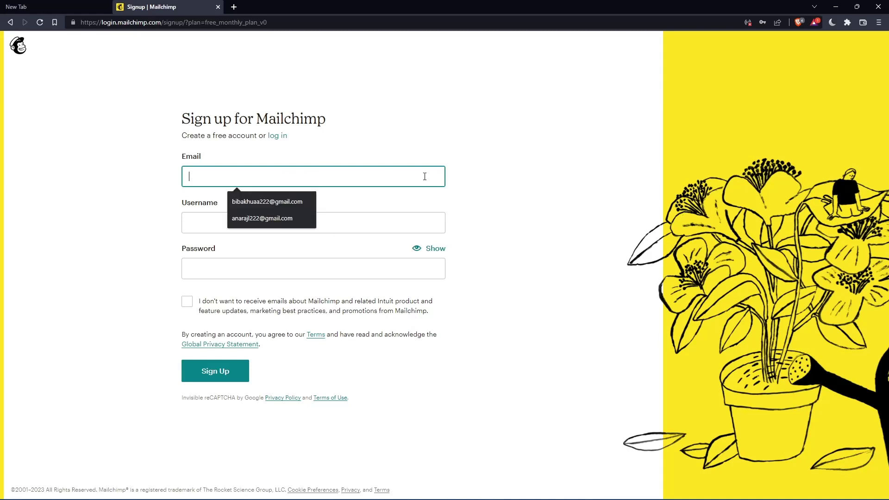
{"action": "left_click", "coordinate": [502, 155]}
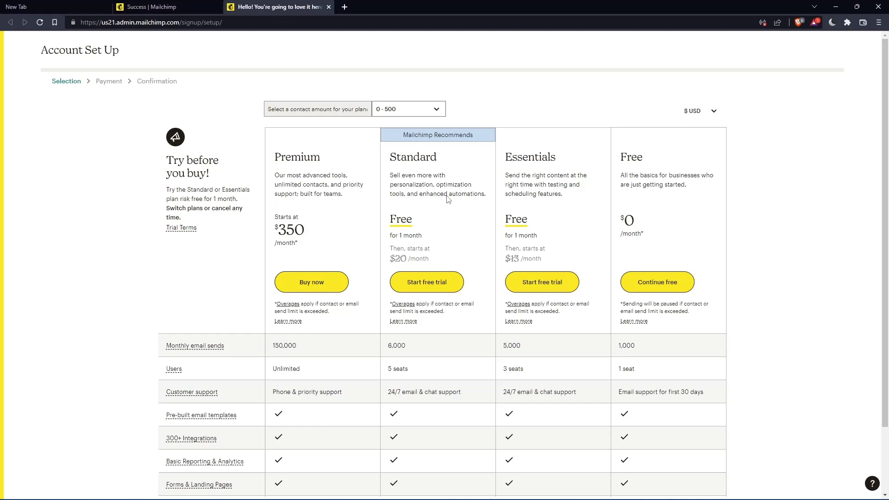
Continue on the free plan and fill in first name, last name and business name
{"action": "left_click", "coordinate": [665, 281]}
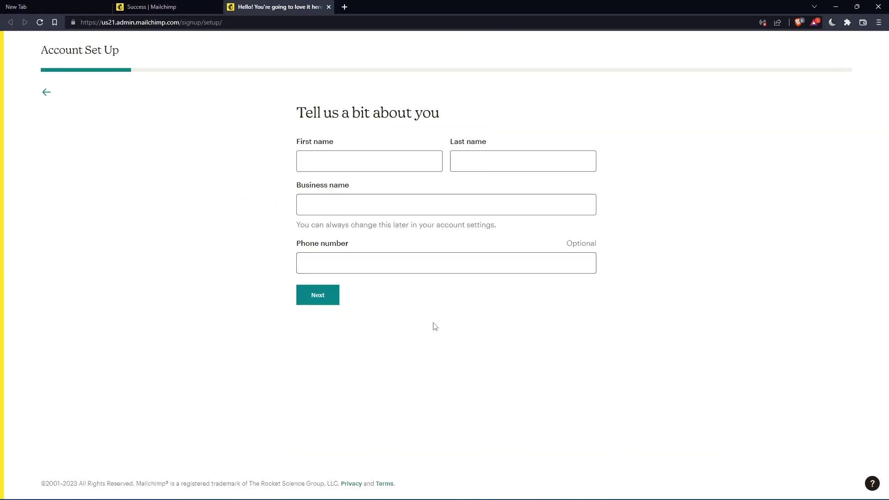
{"action": "left_click", "coordinate": [389, 154]}
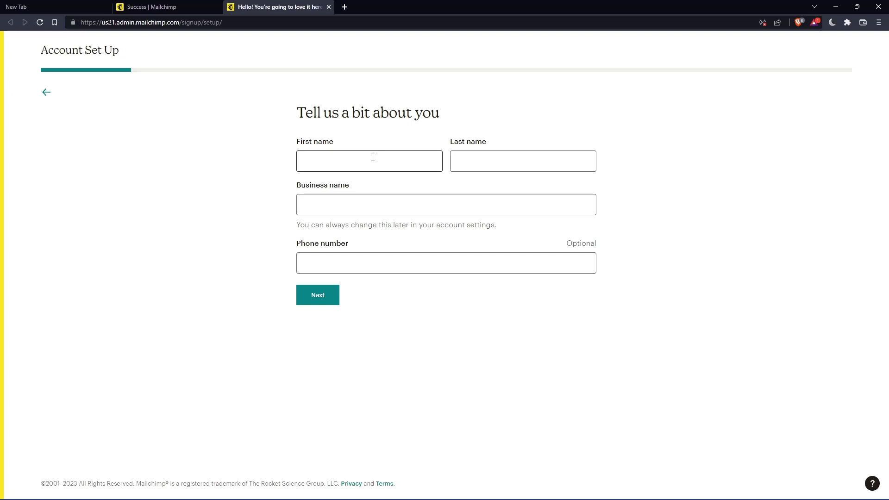
{"action": "left_click", "coordinate": [488, 164]}
{"action": "key", "text": "shift+Tab"}
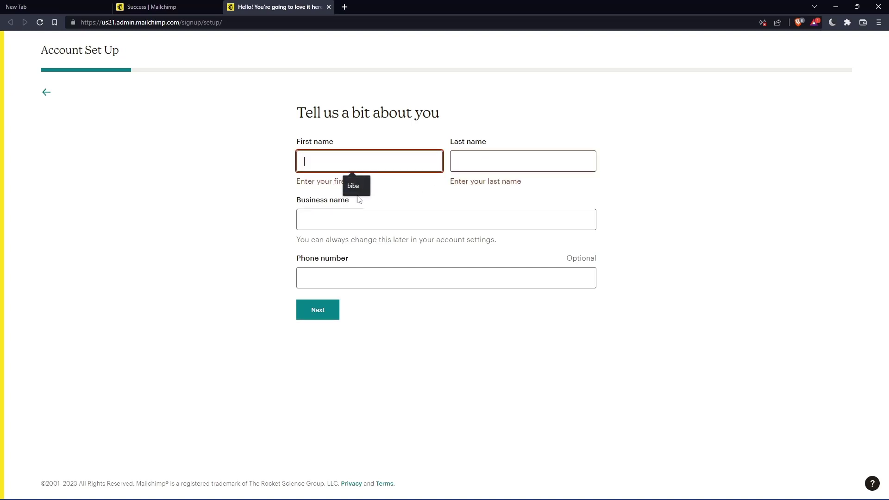
{"action": "left_click", "coordinate": [357, 188]}
{"action": "key", "text": "Tab"}
{"action": "left_click", "coordinate": [508, 185]}
{"action": "left_click", "coordinate": [370, 204]}
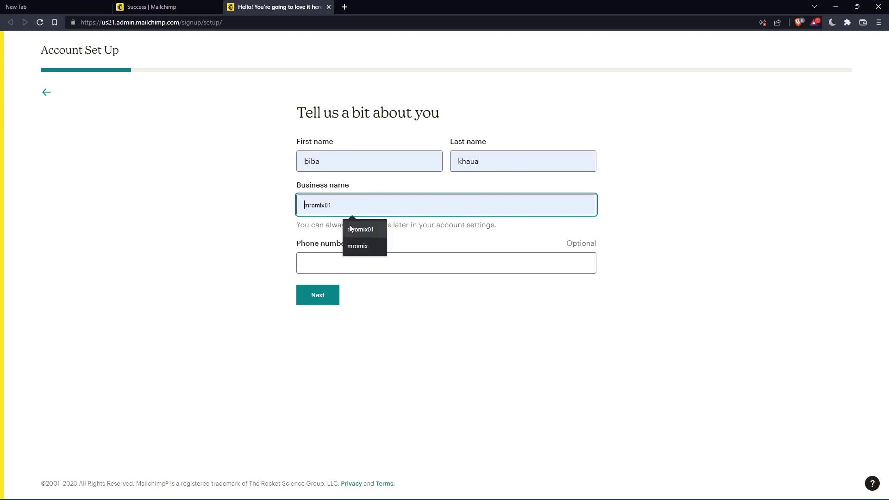
{"action": "left_click", "coordinate": [363, 228]}
{"action": "key", "text": "BackSpace"}
{"action": "key", "text": "BackSpace"}
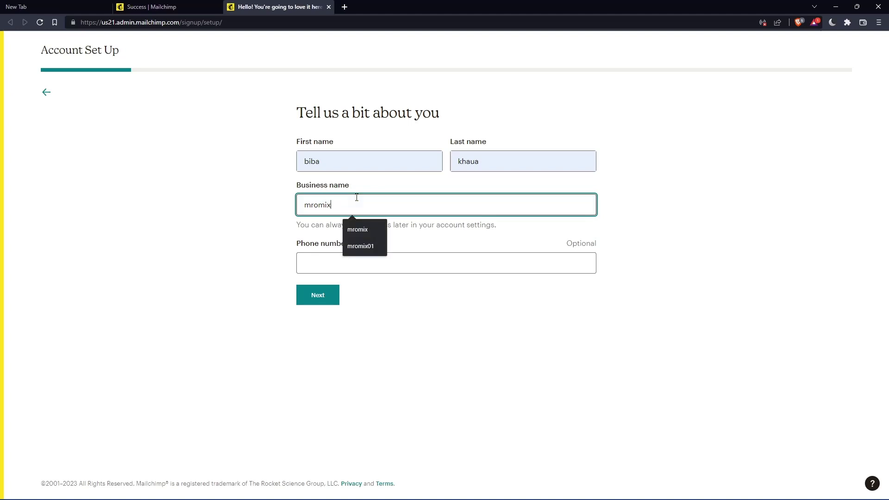
{"action": "type", "text": "0"}
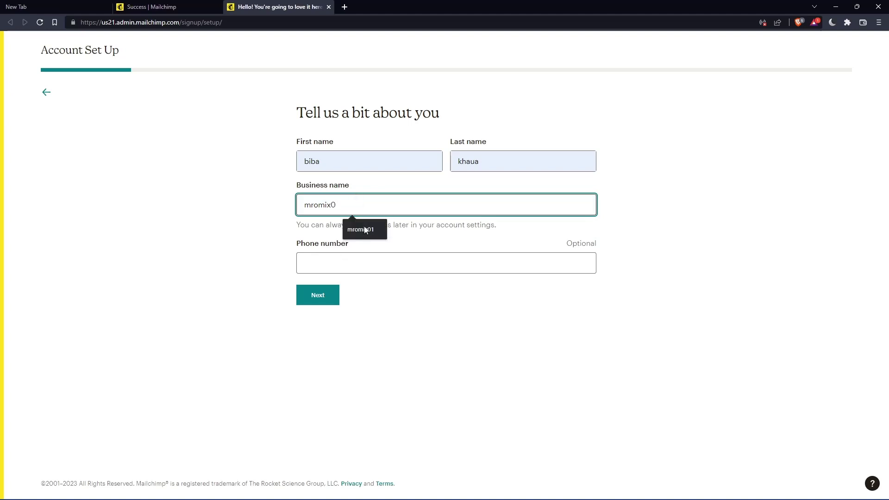
Submit the personal details and fill in the business address from a saved entry
{"action": "left_click", "coordinate": [313, 294]}
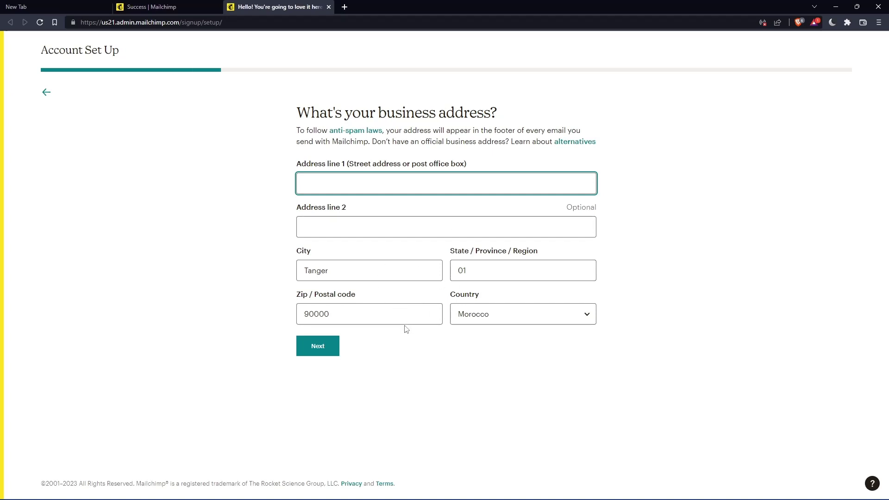
{"action": "key", "text": "Down"}
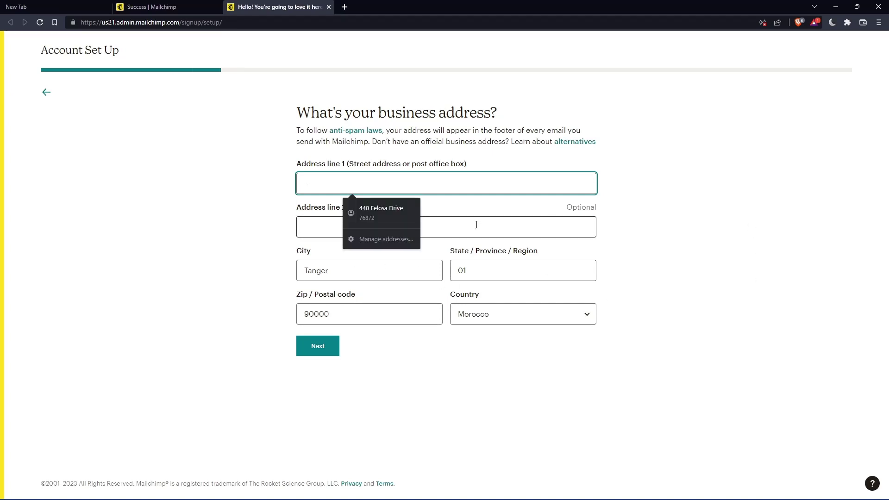
{"action": "key", "text": "Return"}
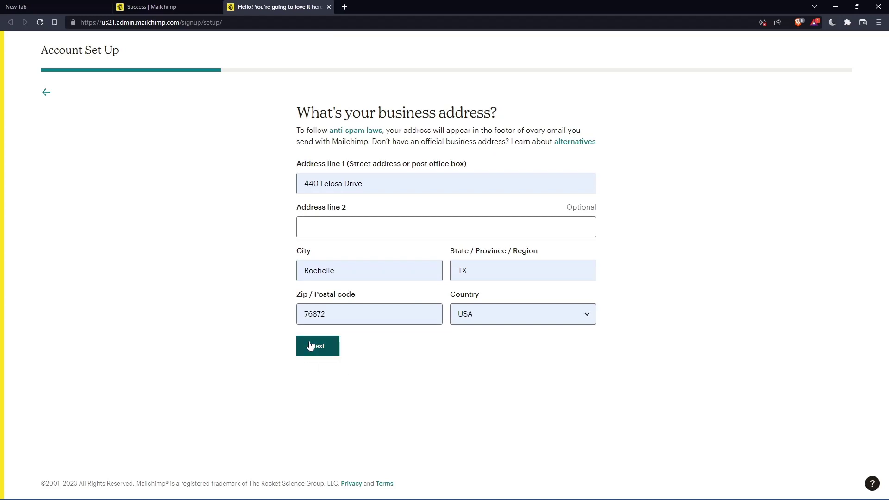
{"action": "left_click", "coordinate": [310, 345]}
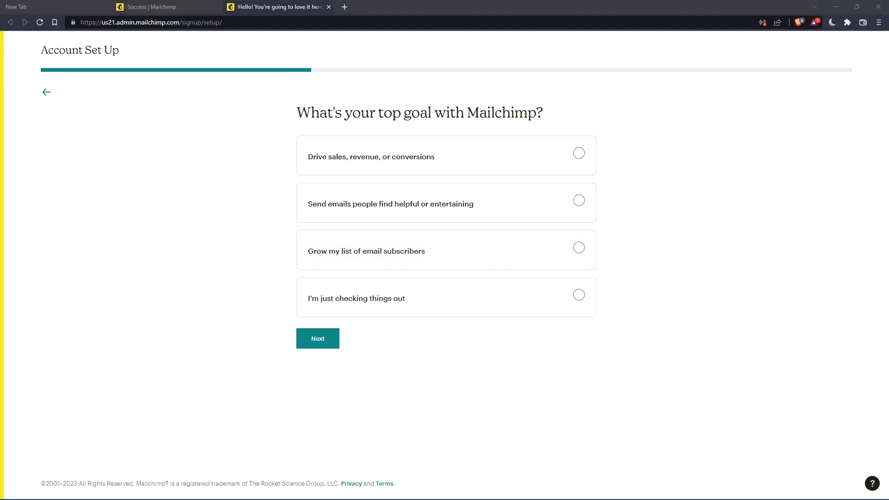
Answer 'I'm just checking things out', skip the remaining questions, and finish set-up
{"action": "left_click", "coordinate": [306, 342]}
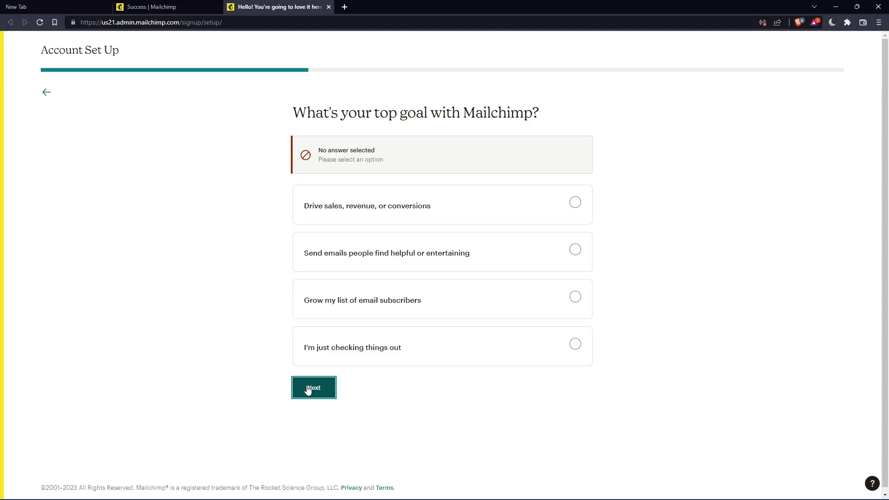
{"action": "left_click", "coordinate": [483, 363]}
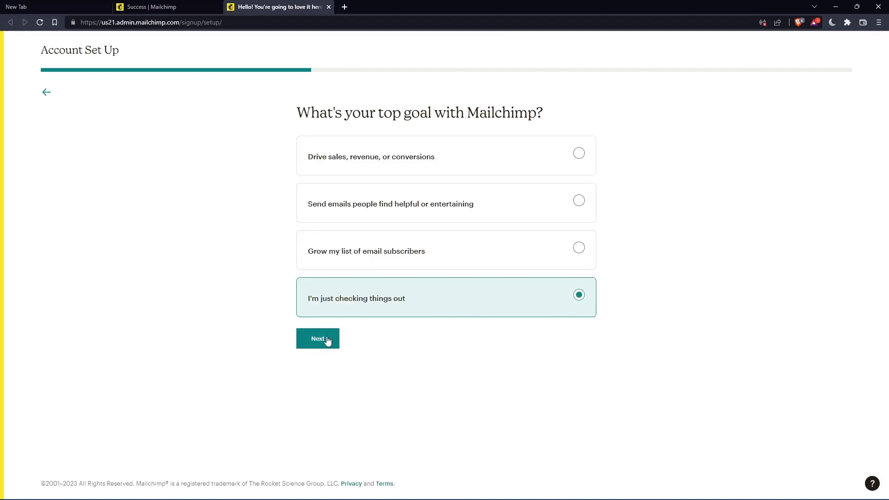
{"action": "left_click", "coordinate": [309, 338]}
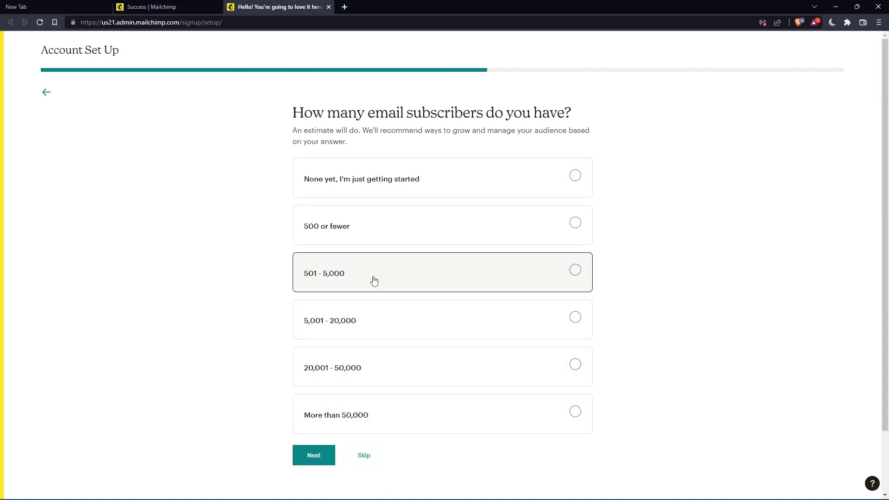
{"action": "left_click", "coordinate": [367, 456]}
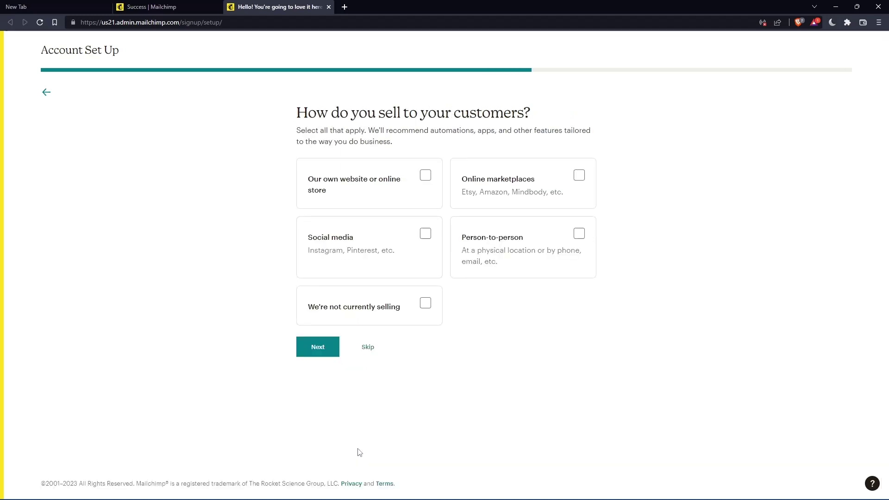
{"action": "left_click", "coordinate": [365, 346]}
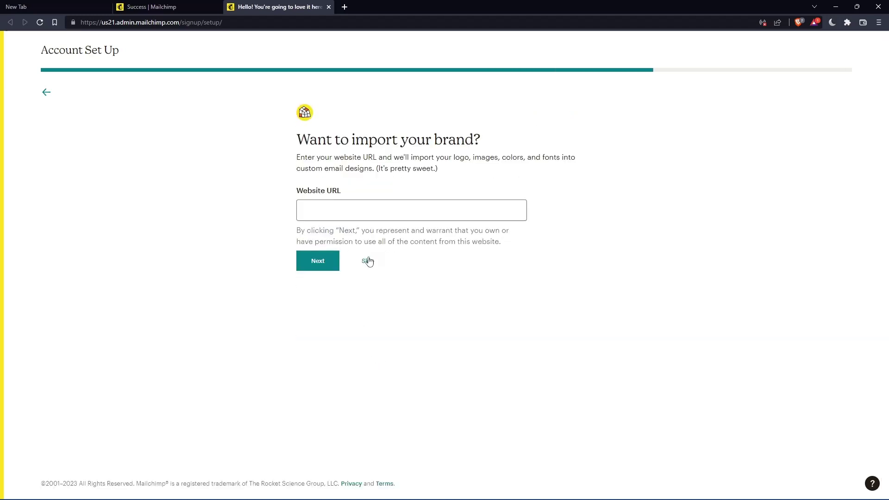
{"action": "left_click", "coordinate": [368, 261]}
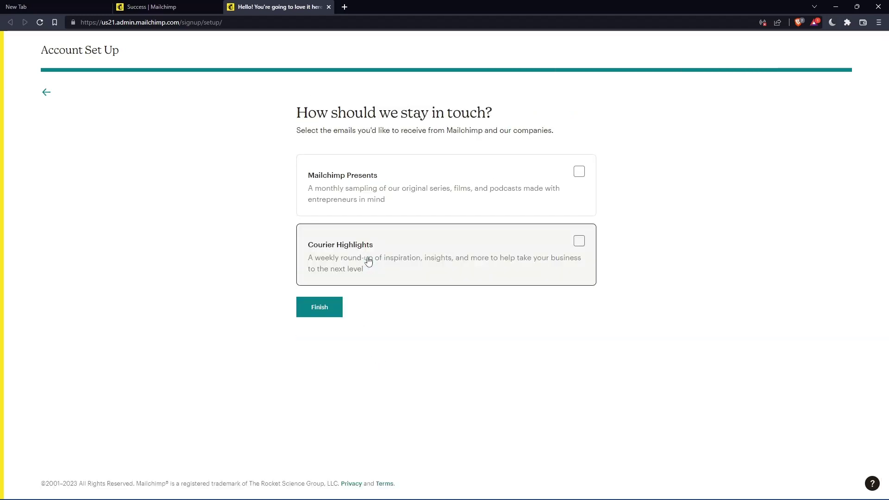
{"action": "left_click", "coordinate": [323, 310]}
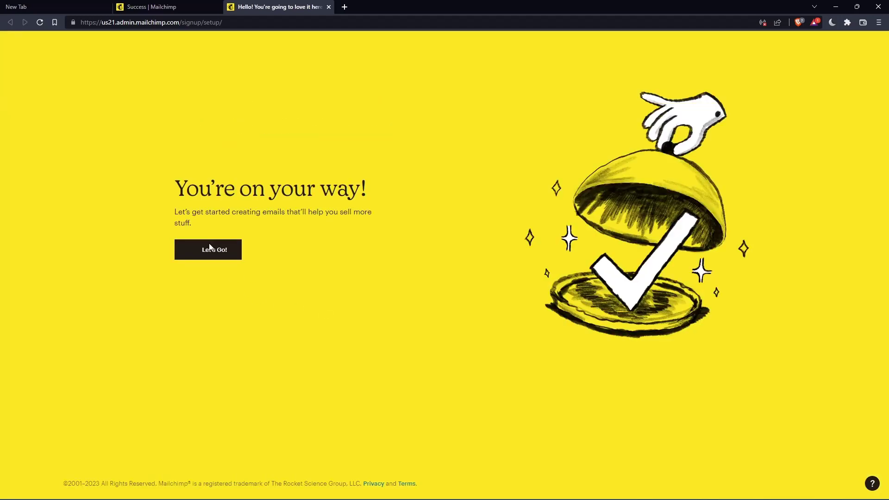
{"action": "left_click", "coordinate": [210, 248]}
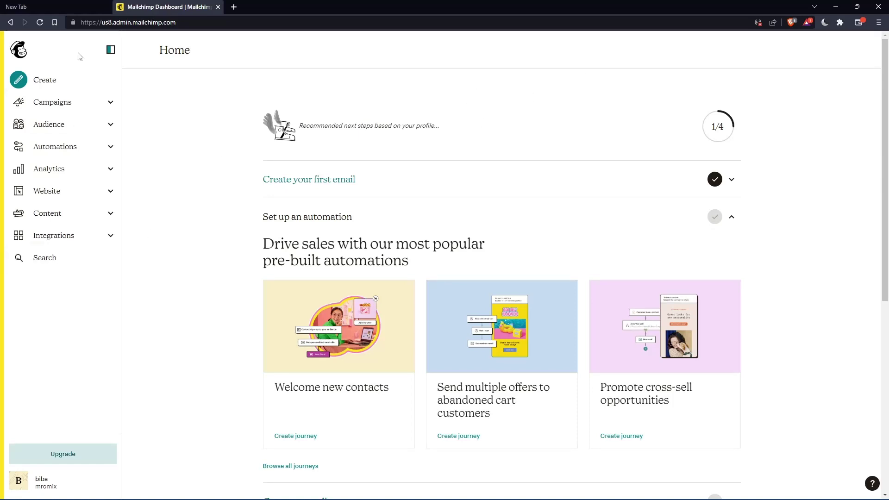
Review the 48 contacts under Audience > All contacts, then start a new contact import
{"action": "left_click", "coordinate": [74, 125]}
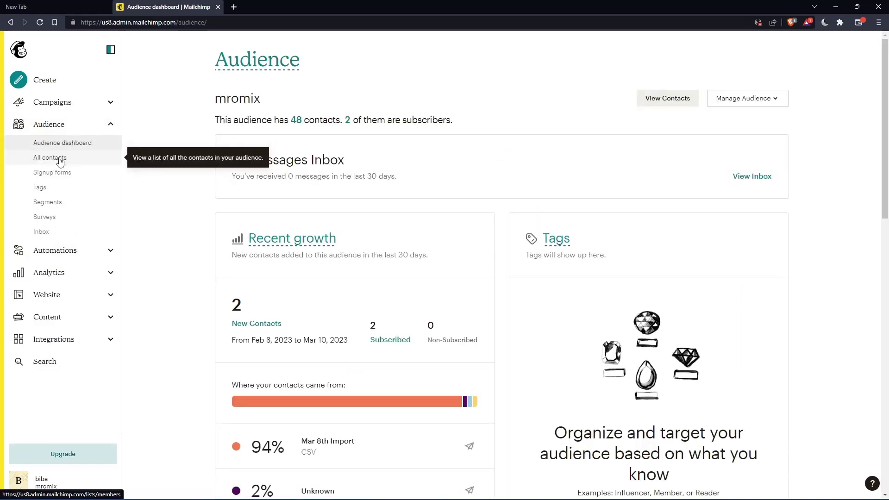
{"action": "left_click", "coordinate": [59, 158]}
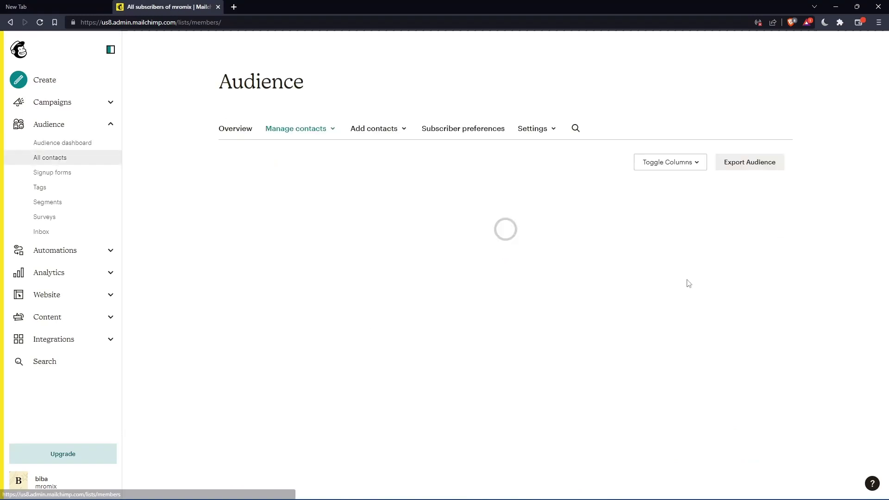
{"action": "scroll", "coordinate": [555, 304], "scroll_direction": "down", "scroll_amount": 5}
{"action": "scroll", "coordinate": [555, 304], "scroll_direction": "down", "scroll_amount": 5}
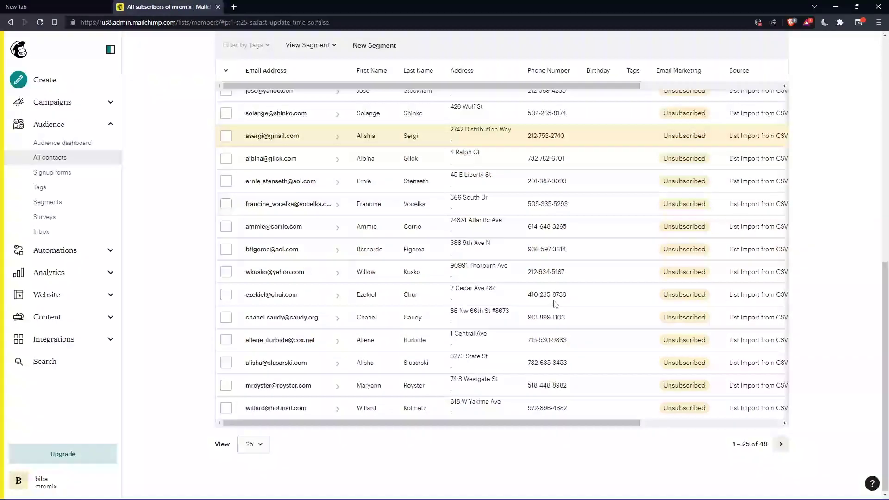
{"action": "scroll", "coordinate": [555, 304], "scroll_direction": "up", "scroll_amount": 8}
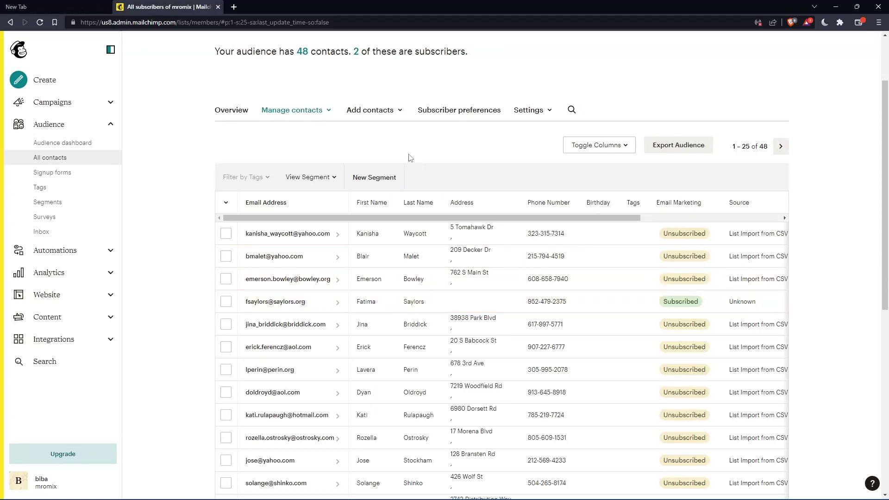
{"action": "left_click", "coordinate": [387, 111]}
{"action": "left_click", "coordinate": [387, 150]}
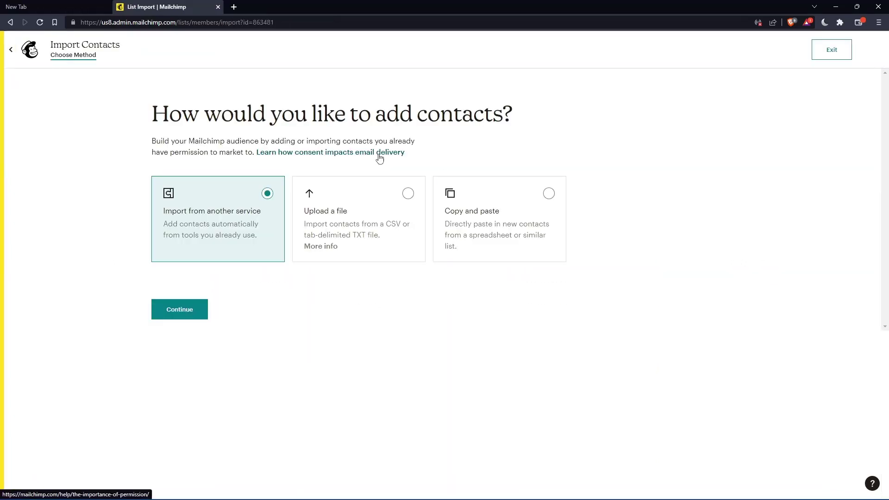
Upload 50-contacts.csv as the import file and continue to the Organize step
{"action": "left_click", "coordinate": [371, 232]}
{"action": "left_click", "coordinate": [175, 319]}
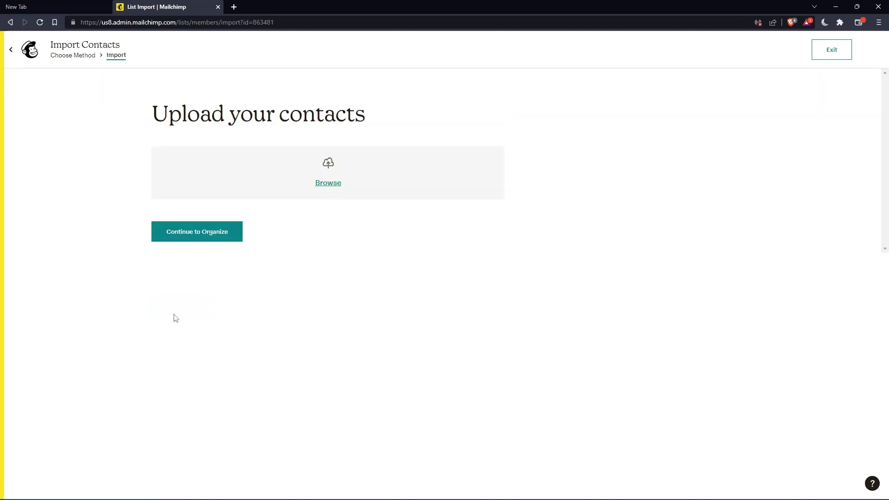
{"action": "left_click", "coordinate": [269, 167]}
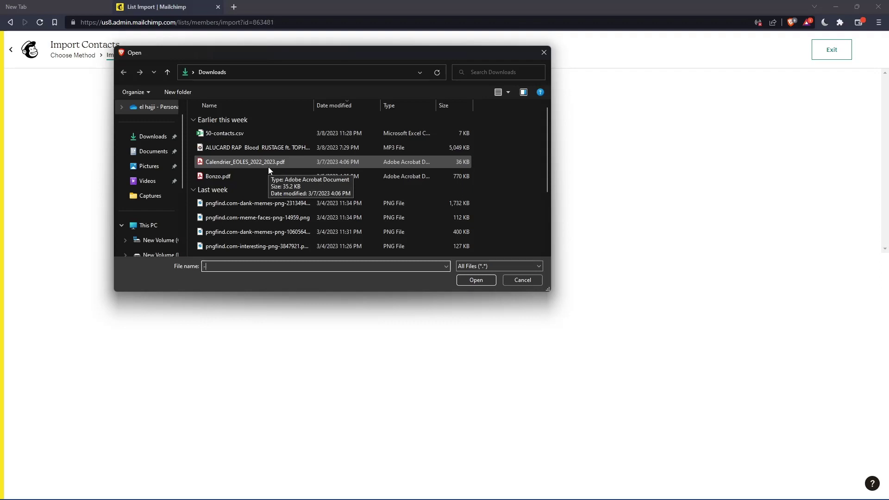
{"action": "type", "text": "----"}
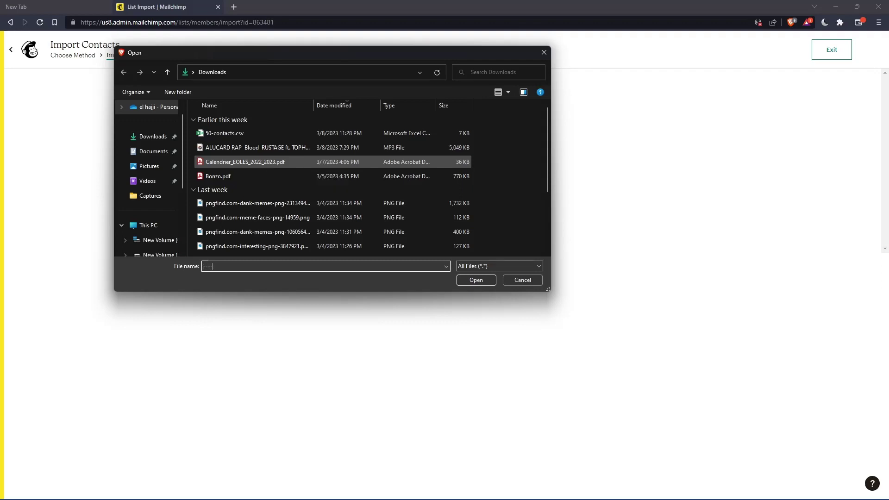
{"action": "type", "text": "--"}
{"action": "double_click", "coordinate": [257, 132]}
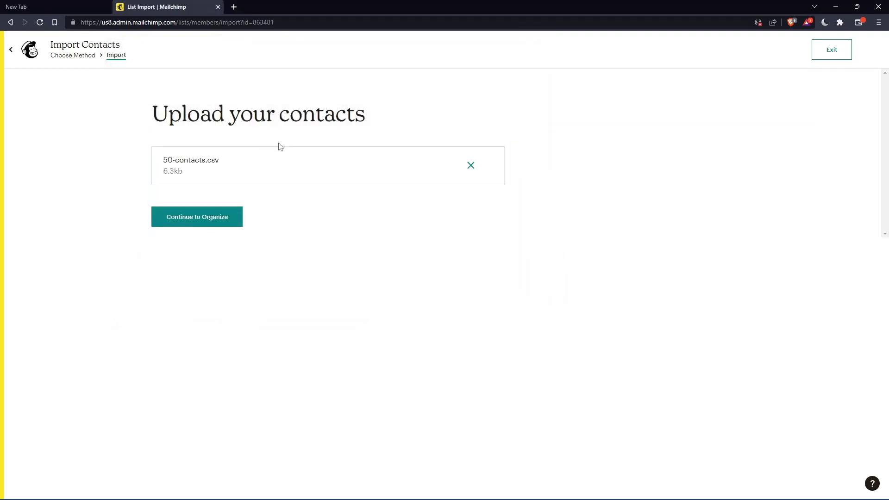
{"action": "left_click", "coordinate": [216, 221]}
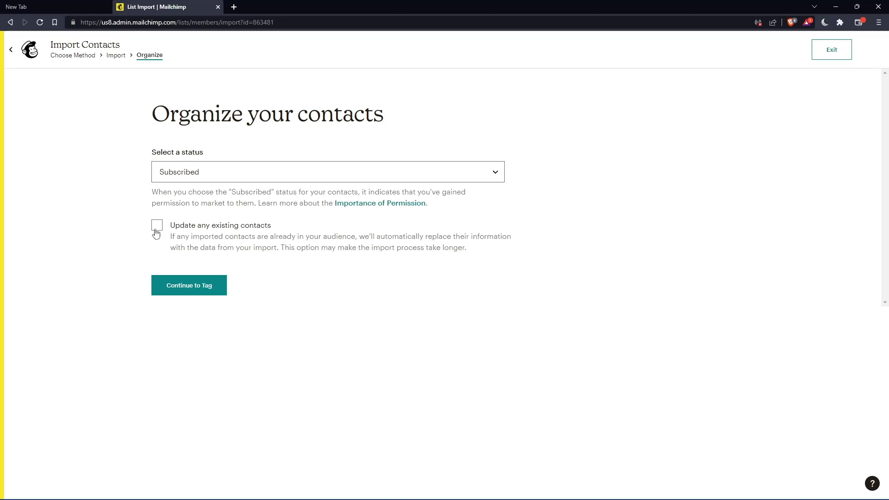
Enable updating existing contacts and set the imported contacts' status to Unsubscribed
{"action": "left_click", "coordinate": [154, 232]}
{"action": "left_click", "coordinate": [224, 179]}
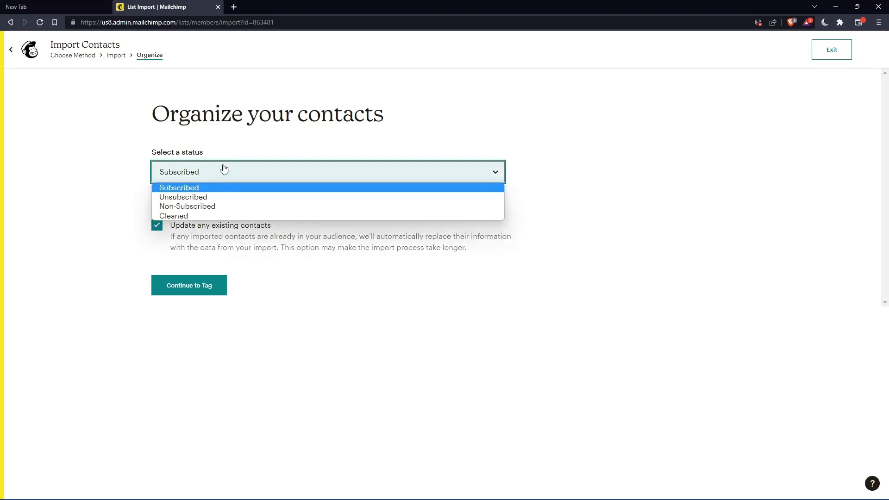
{"action": "left_click", "coordinate": [212, 196]}
{"action": "left_click", "coordinate": [194, 281]}
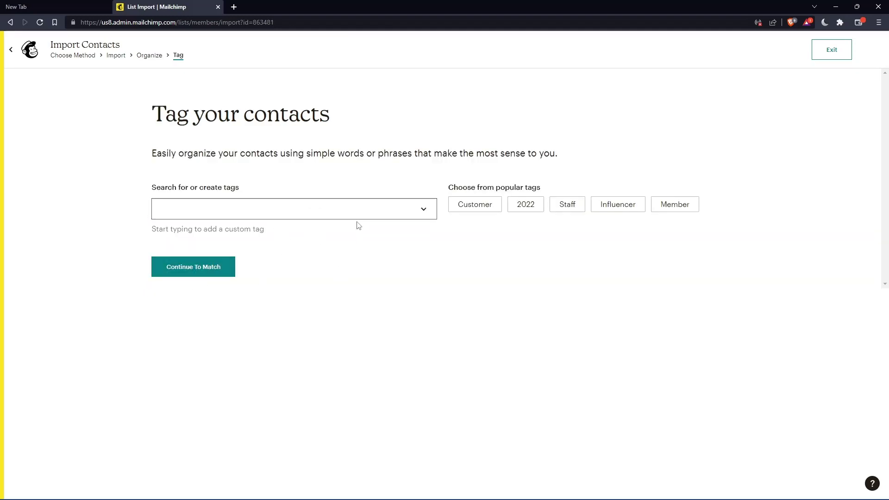
Skip tagging, finalize and complete the 50-contact import, then view the audience's contacts
{"action": "left_click", "coordinate": [216, 268]}
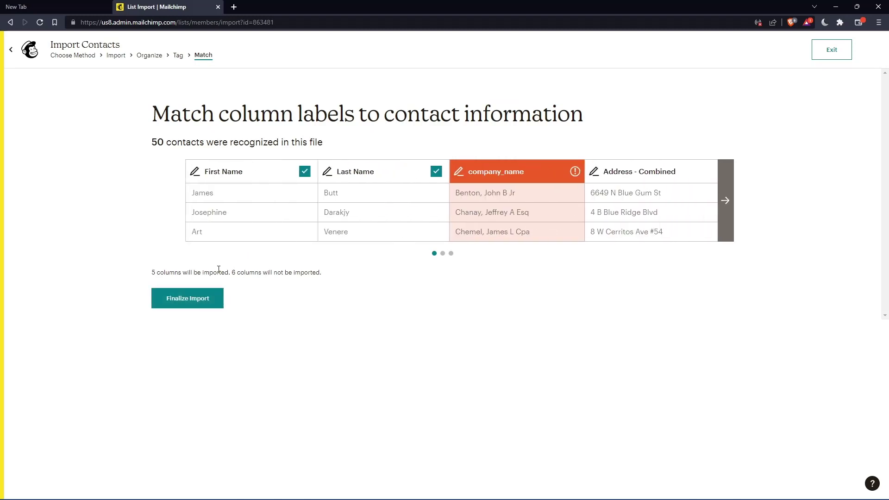
{"action": "left_click", "coordinate": [206, 301]}
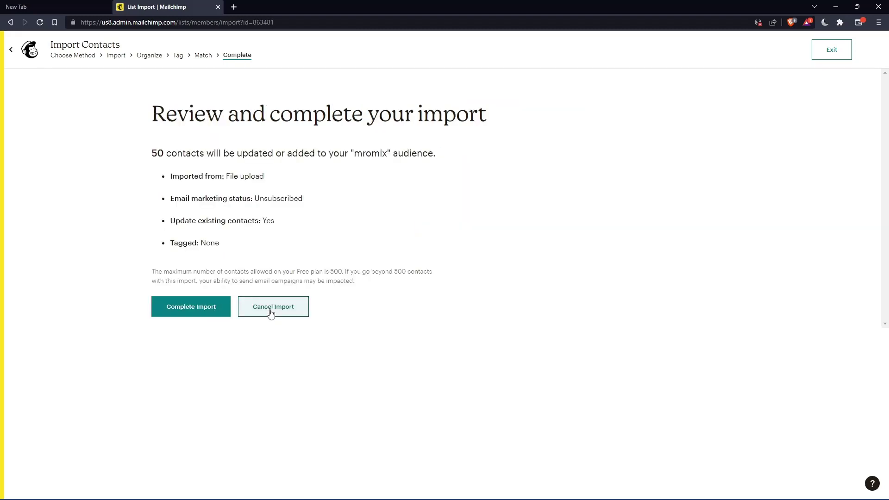
{"action": "left_click", "coordinate": [205, 308]}
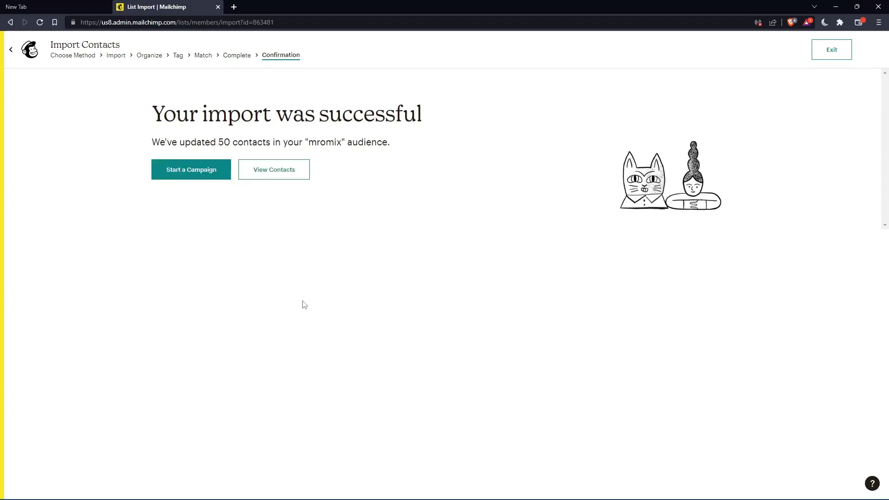
{"action": "left_click", "coordinate": [273, 172]}
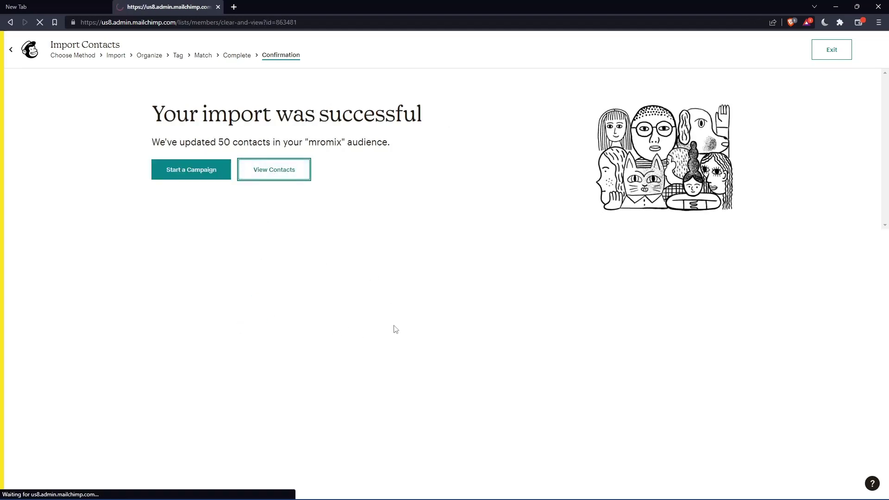